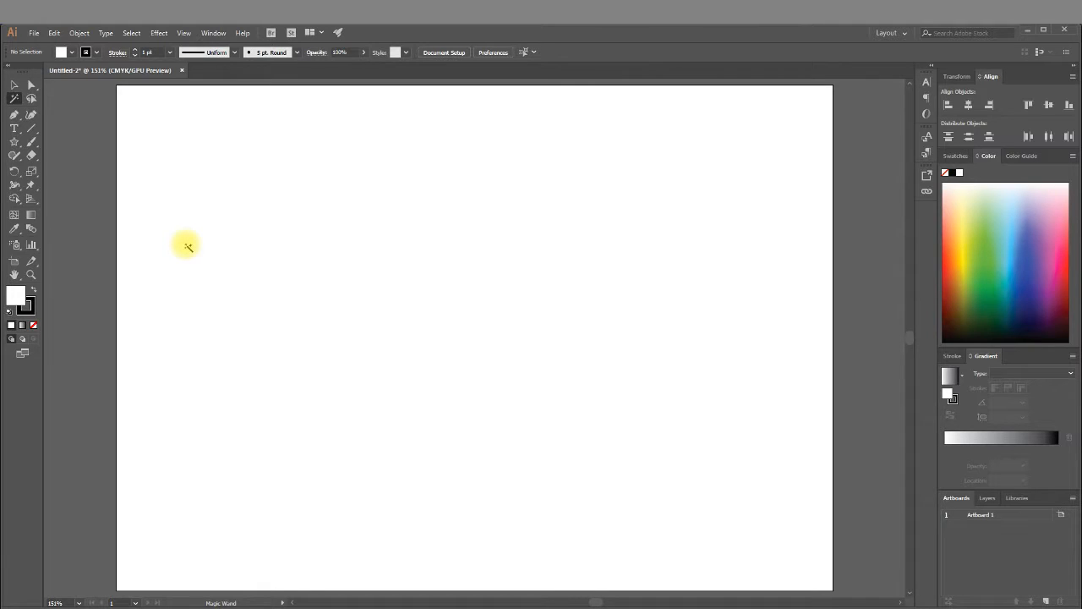
Draw a triangle about 160 pt wide and 139 pt high near the artboard's upper-left corner and fill it with CMYK Blue
left_click(13, 141)
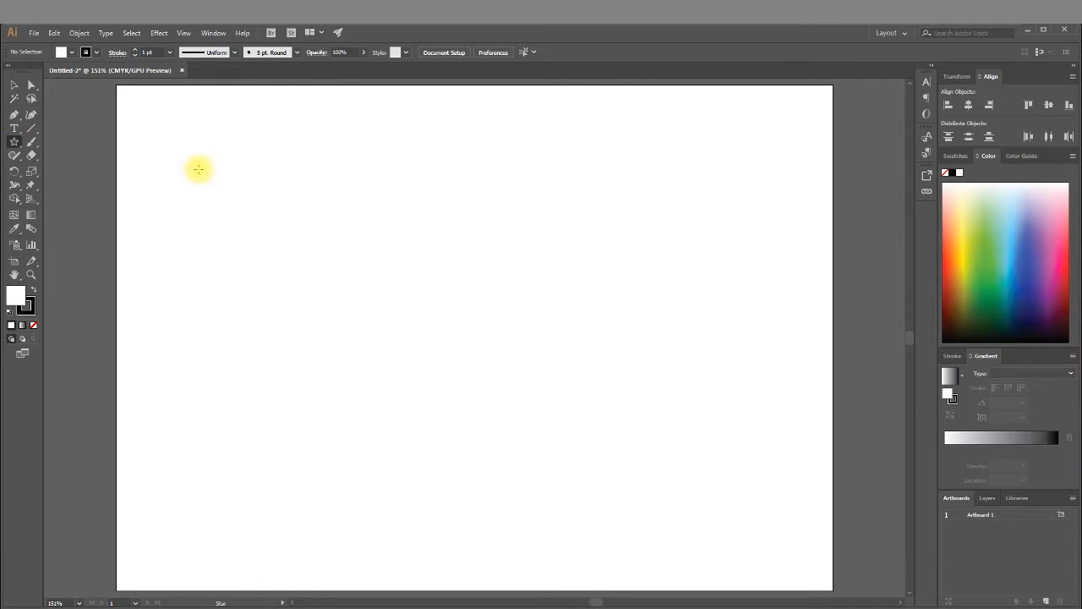
left_click_drag(201, 199, 267, 245)
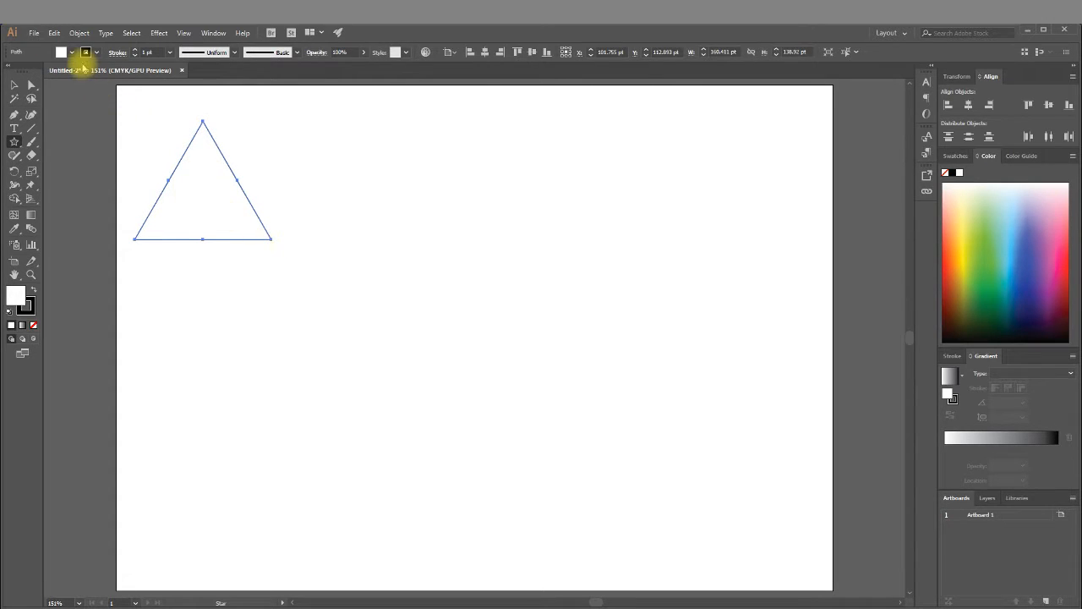
left_click(72, 52)
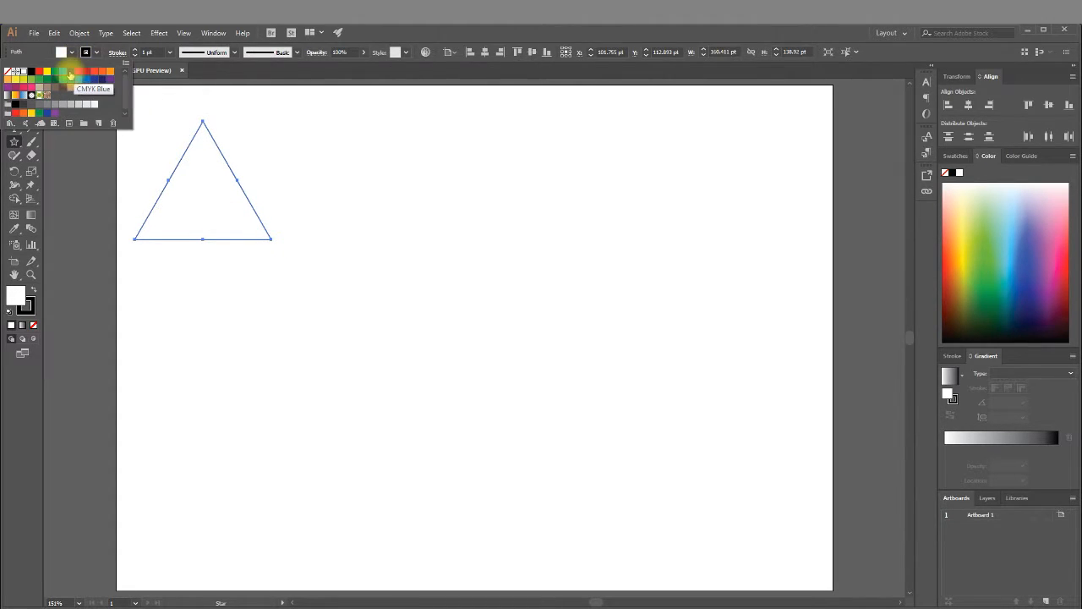
left_click(71, 71)
key("v")
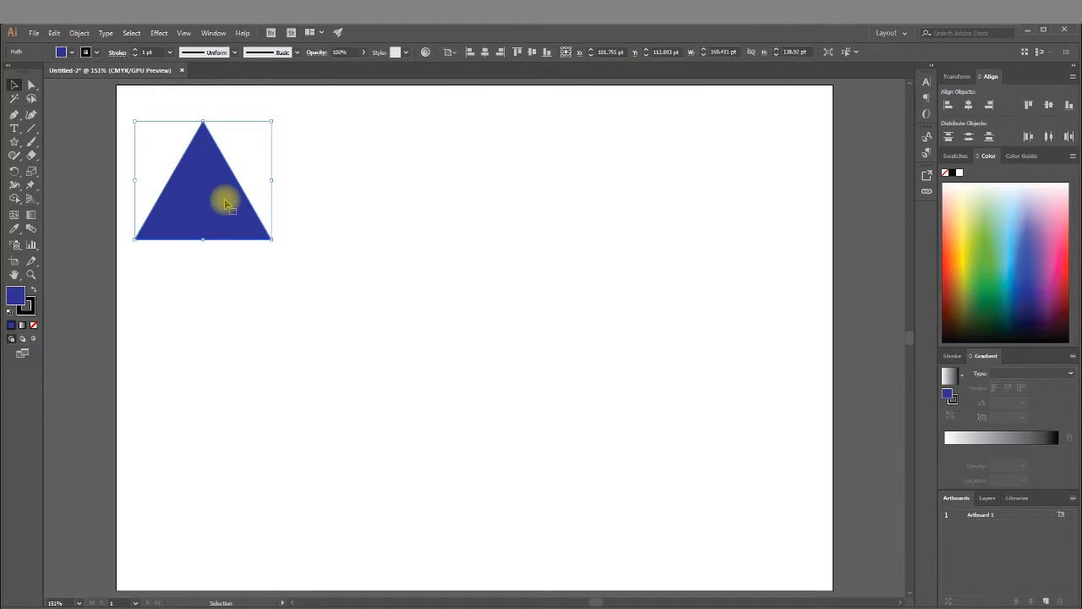
Duplicate the triangle horizontally about 175 pt apart into a row of four, deleting the copy that overhangs the artboard
left_click_drag(205, 200, 355, 200)
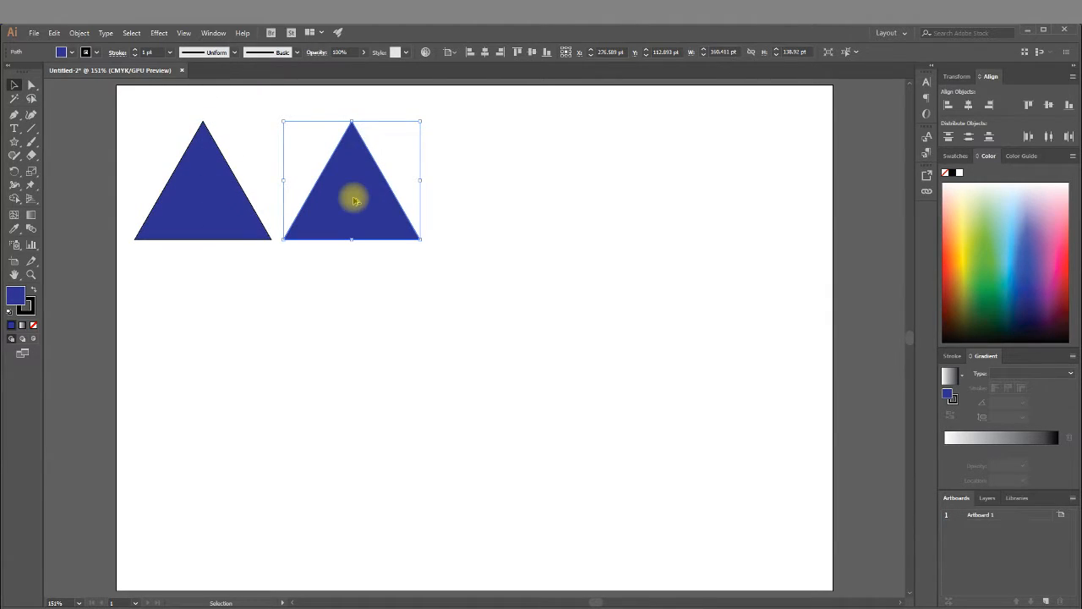
left_click(462, 202)
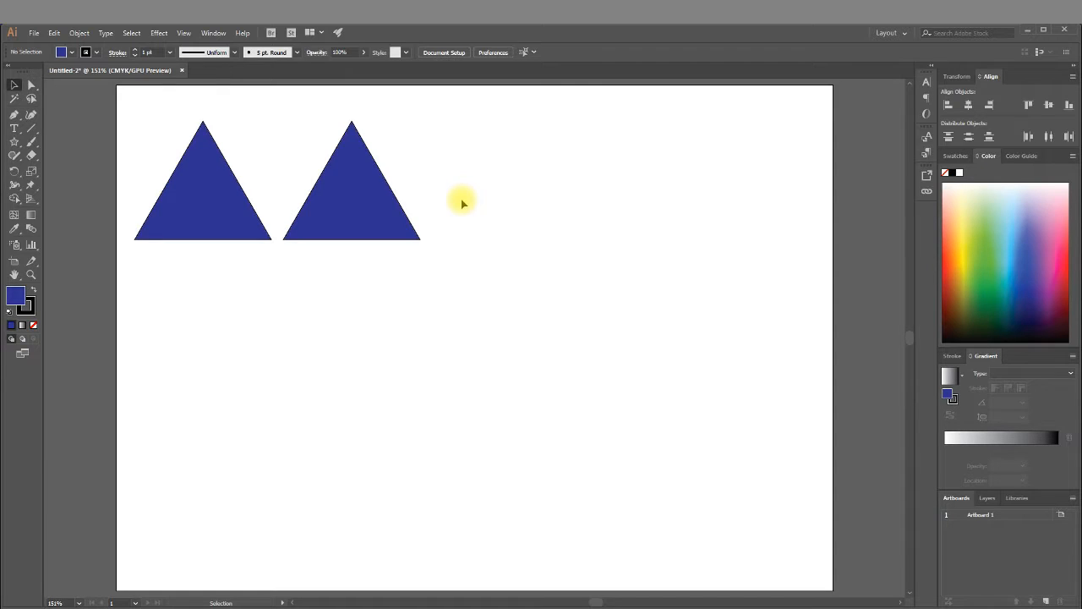
left_click(381, 207)
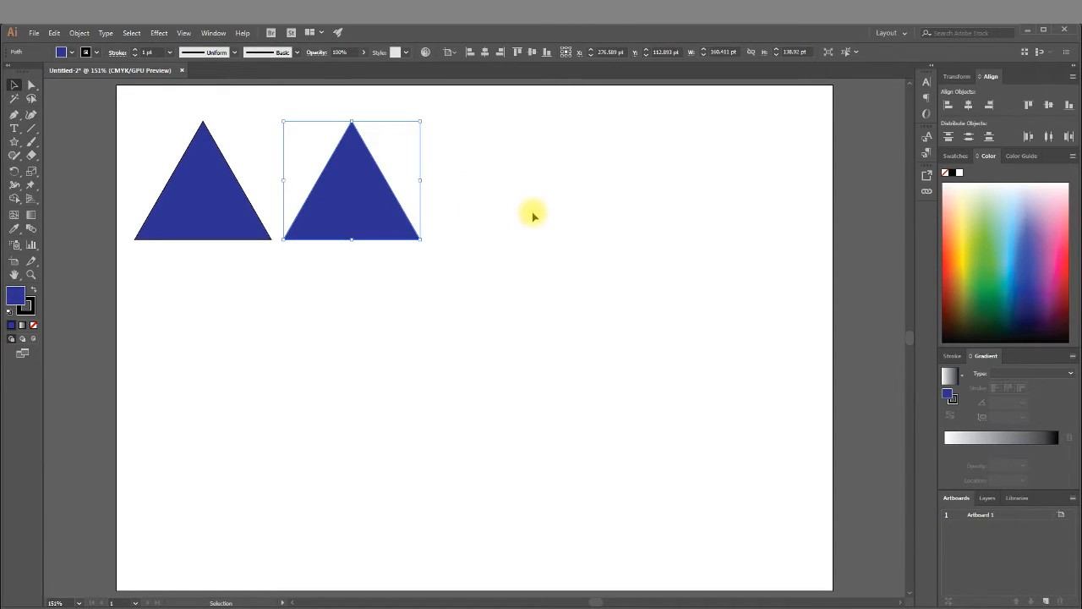
key("ctrl+d")
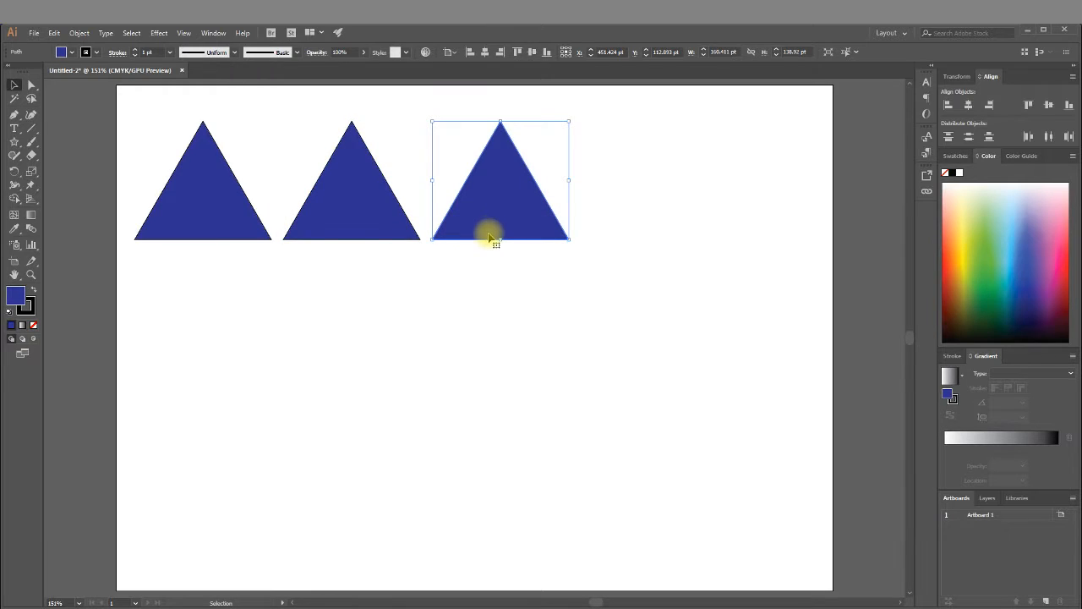
key("ctrl+d")
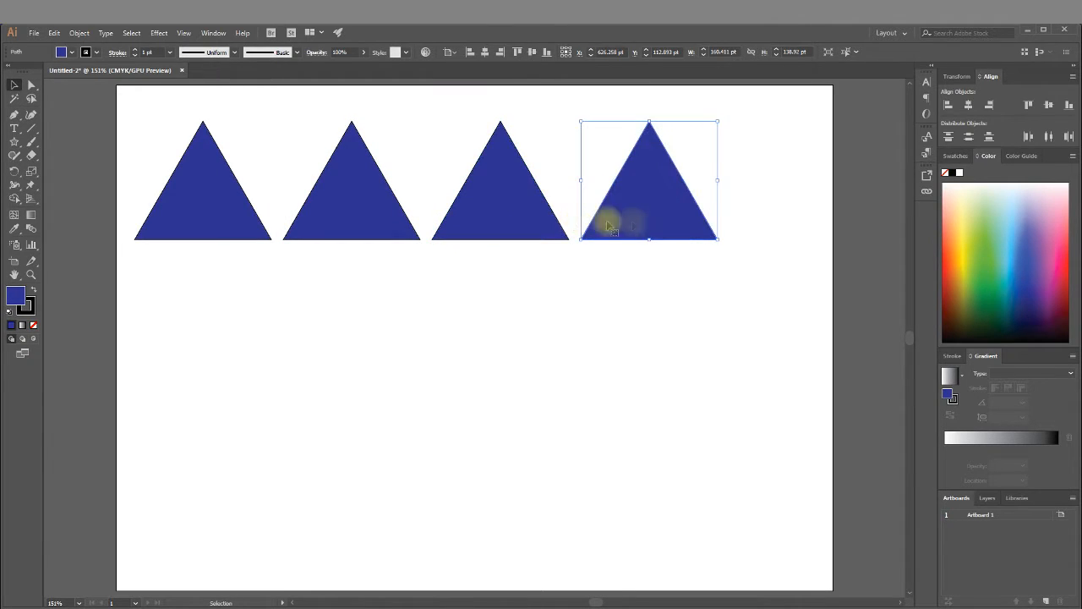
key("ctrl+d")
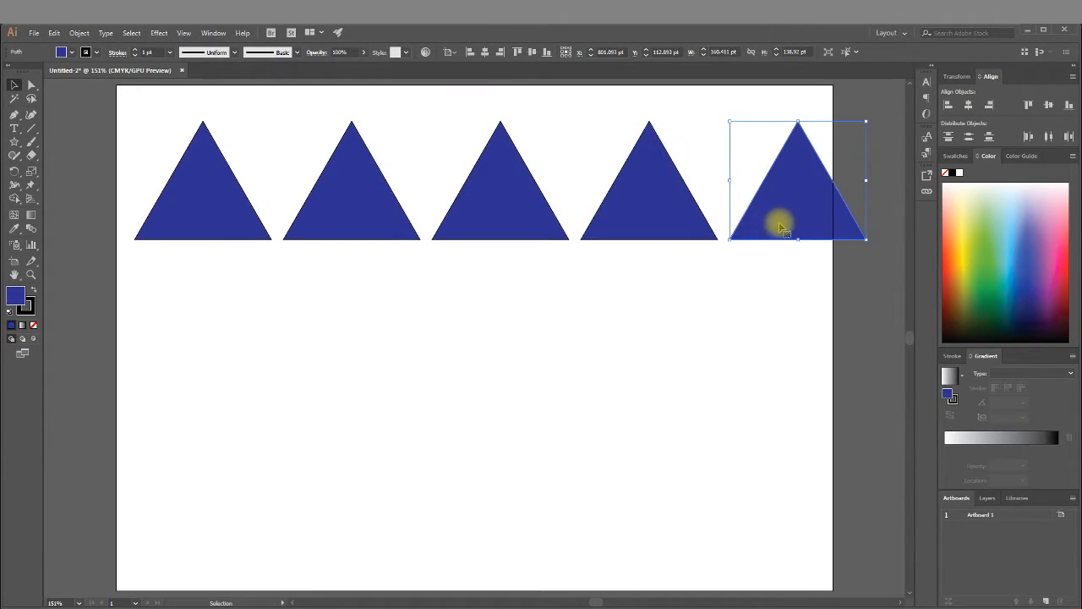
key("Delete")
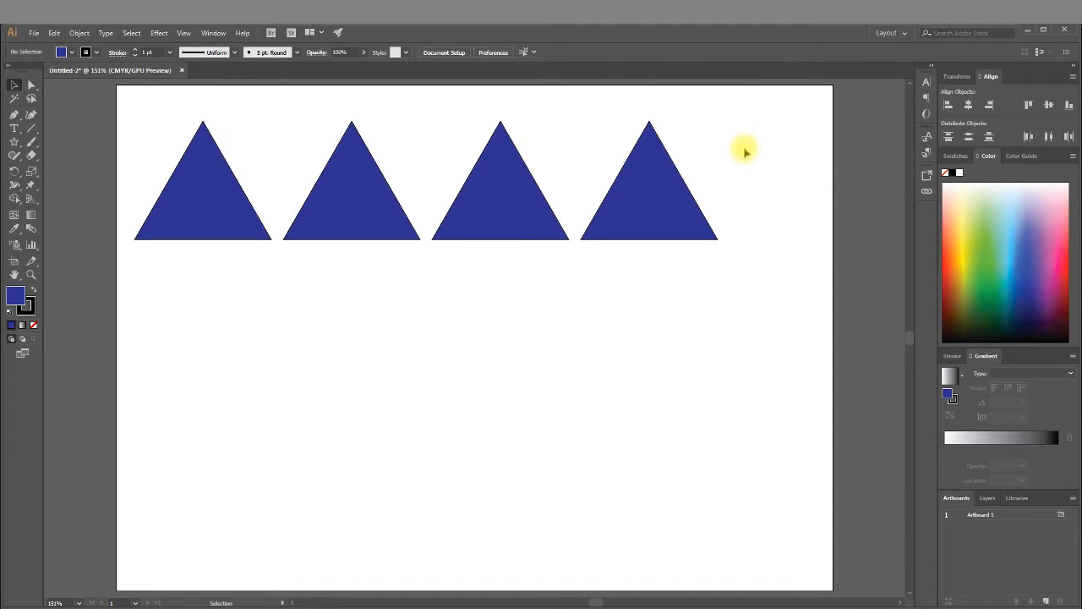
Duplicate the row of four triangles downward about 167 pt and repeat the copy to make three rows
left_click_drag(666, 206, 191, 216)
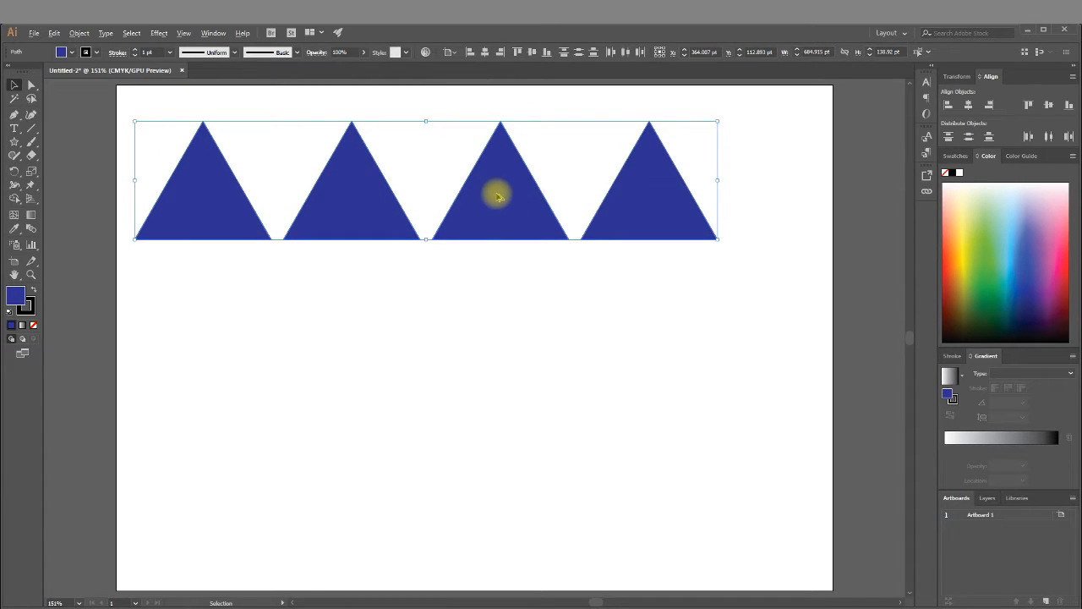
left_click_drag(498, 196, 501, 340)
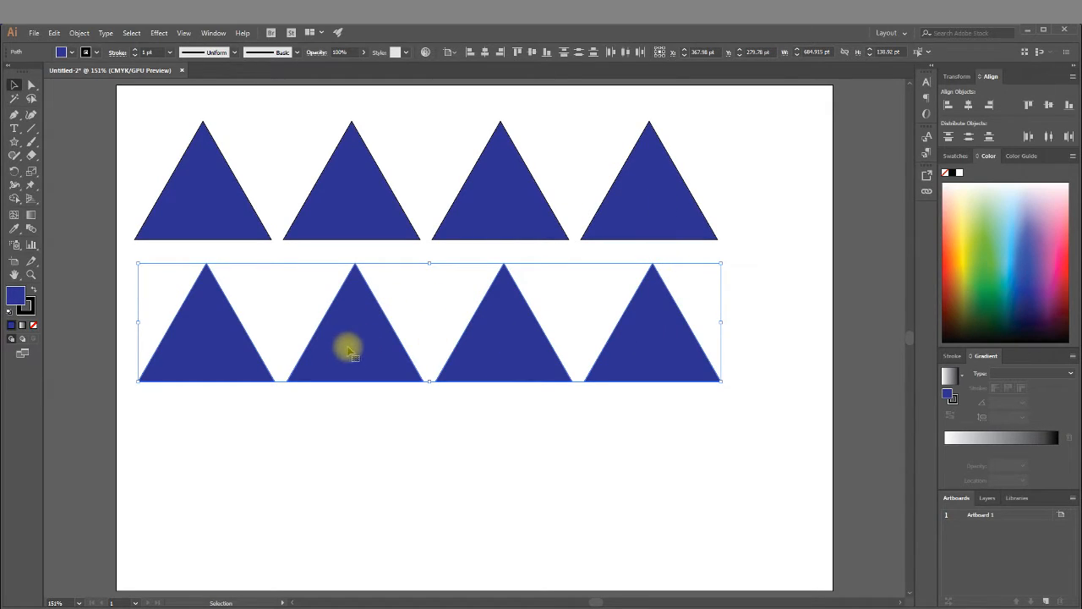
left_click(698, 445)
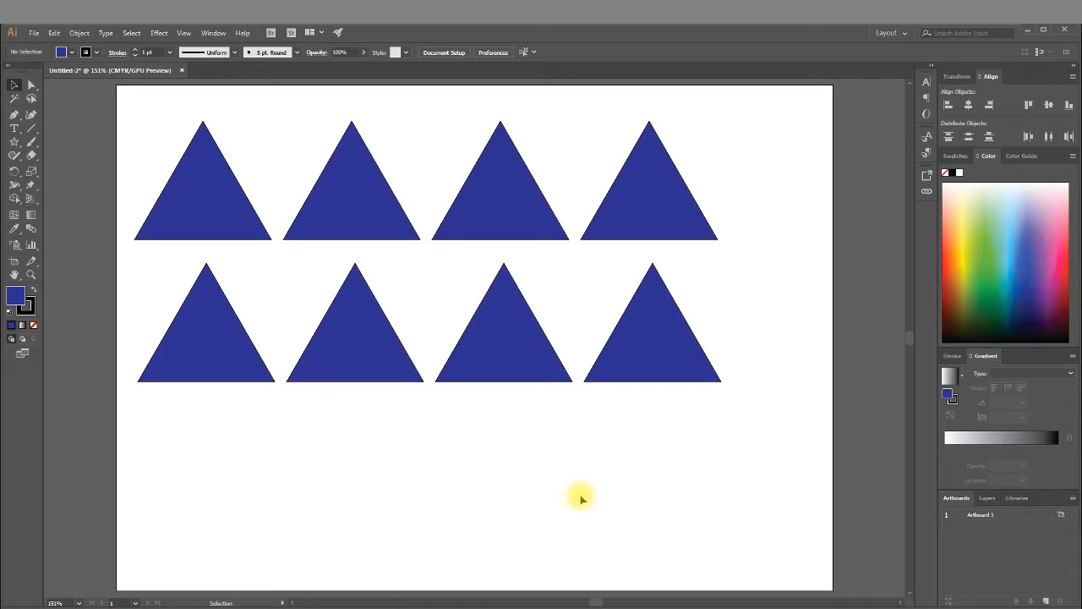
left_click(187, 362)
key("ctrl+d")
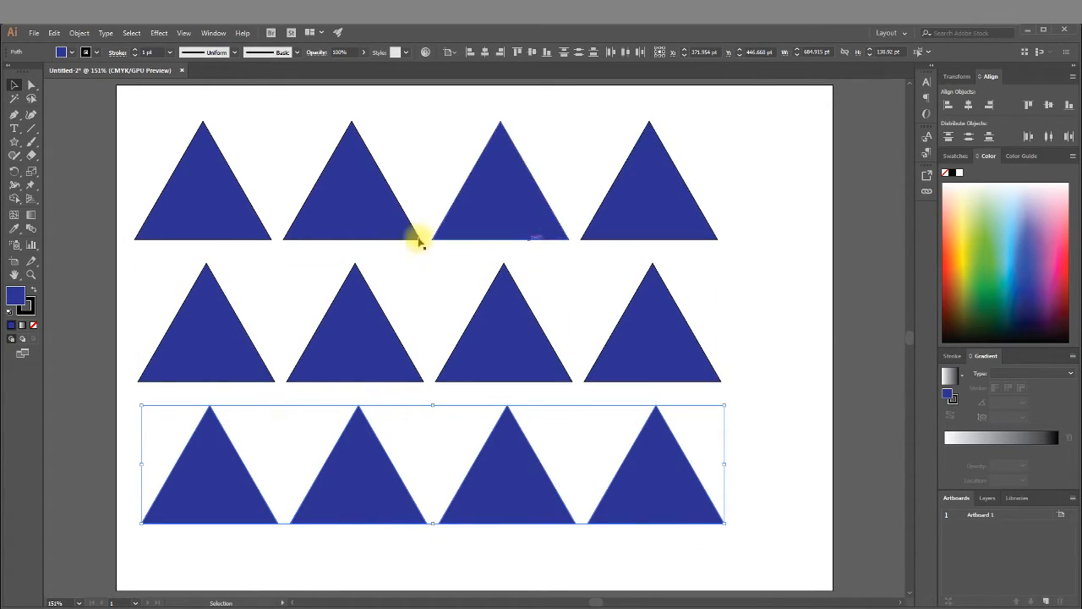
Move the whole triangle grid about 36 pt to the right to centre it on the artboard and deselect it
left_click_drag(772, 138, 139, 525)
left_click_drag(486, 209, 527, 206)
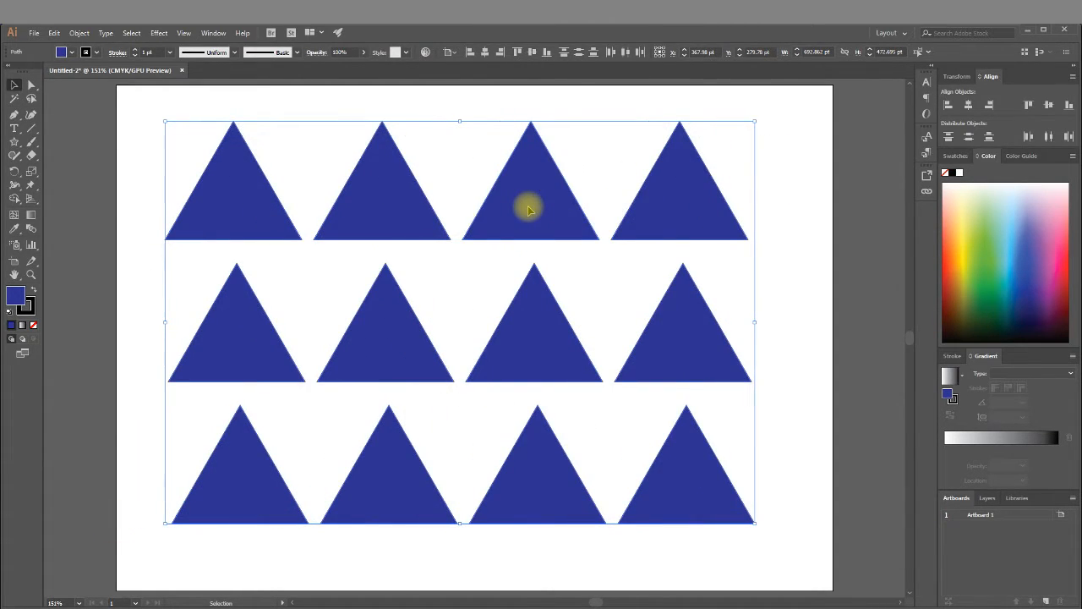
left_click(536, 101)
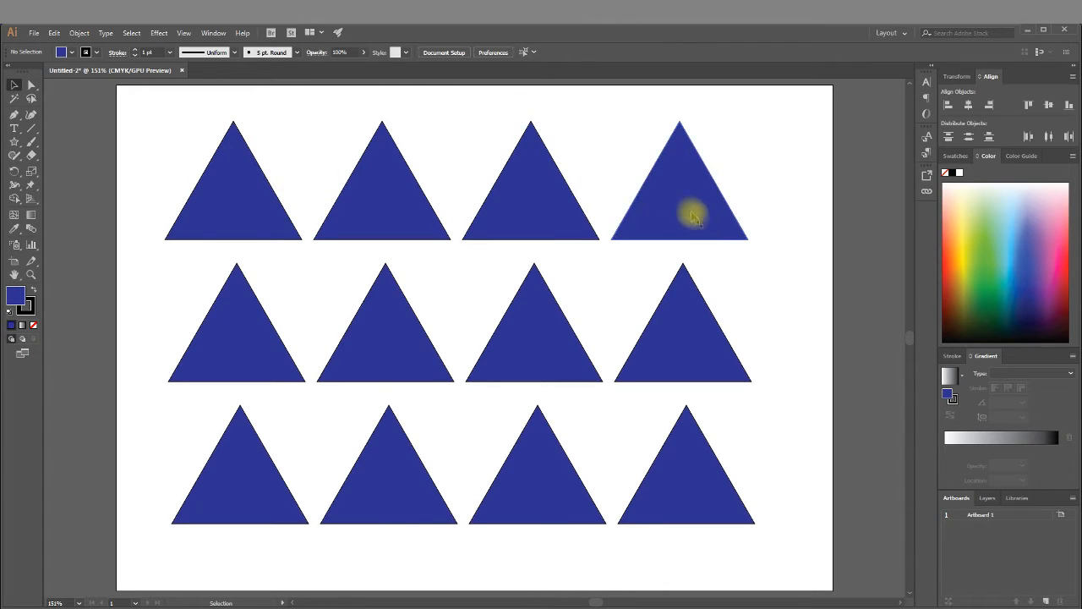
Fill the third triangle of the top row, the second of the middle row and the third of the bottom row with yellow
left_click(534, 202)
left_click(72, 52)
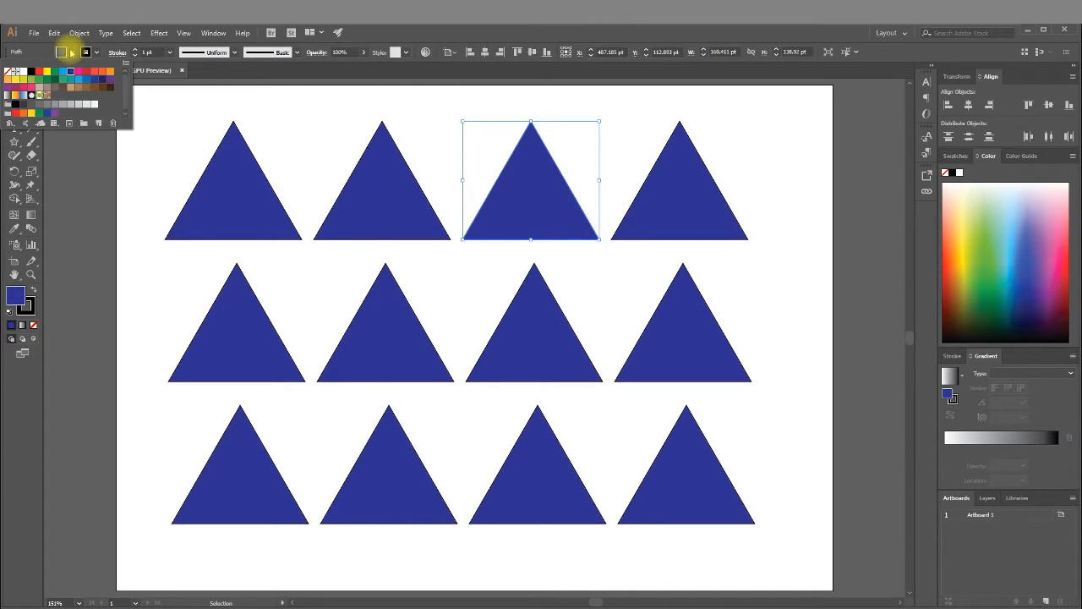
left_click(46, 71)
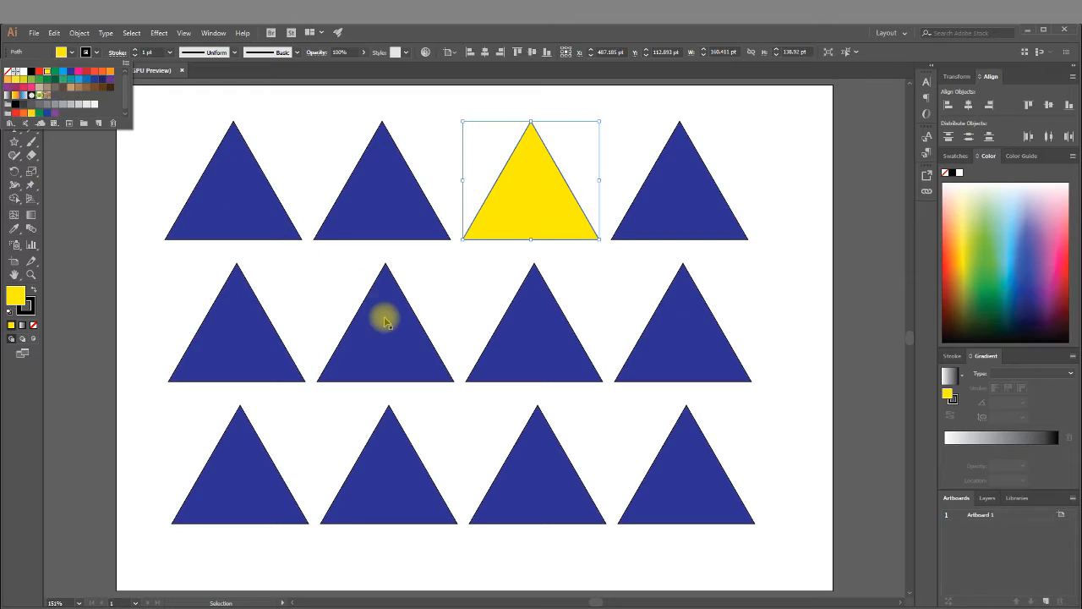
left_click(385, 330)
left_click(72, 52)
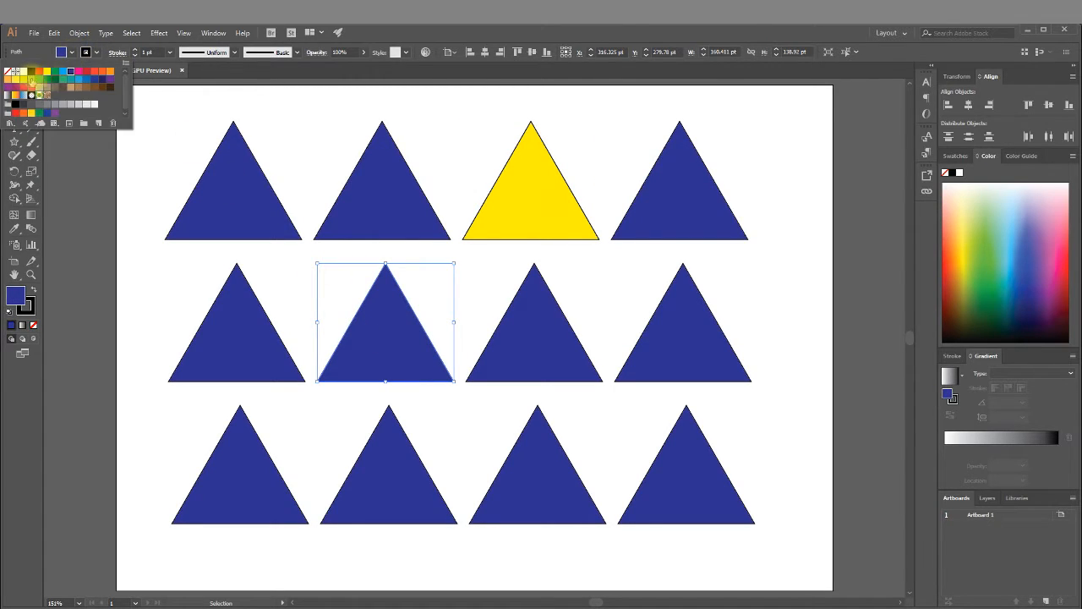
left_click(46, 73)
left_click(669, 464)
left_click(668, 465)
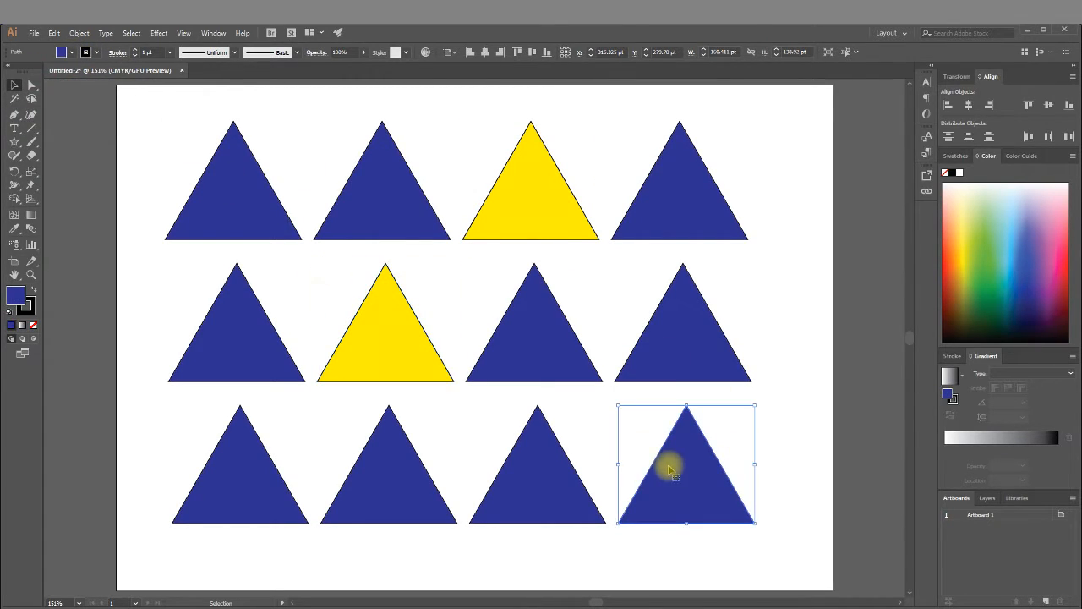
left_click(541, 492)
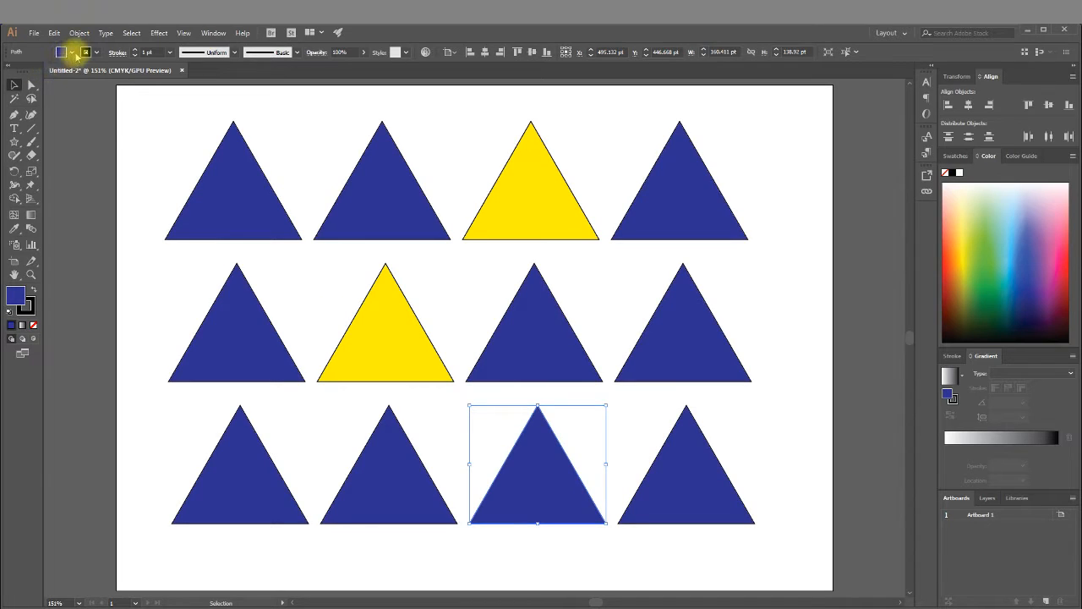
left_click(72, 53)
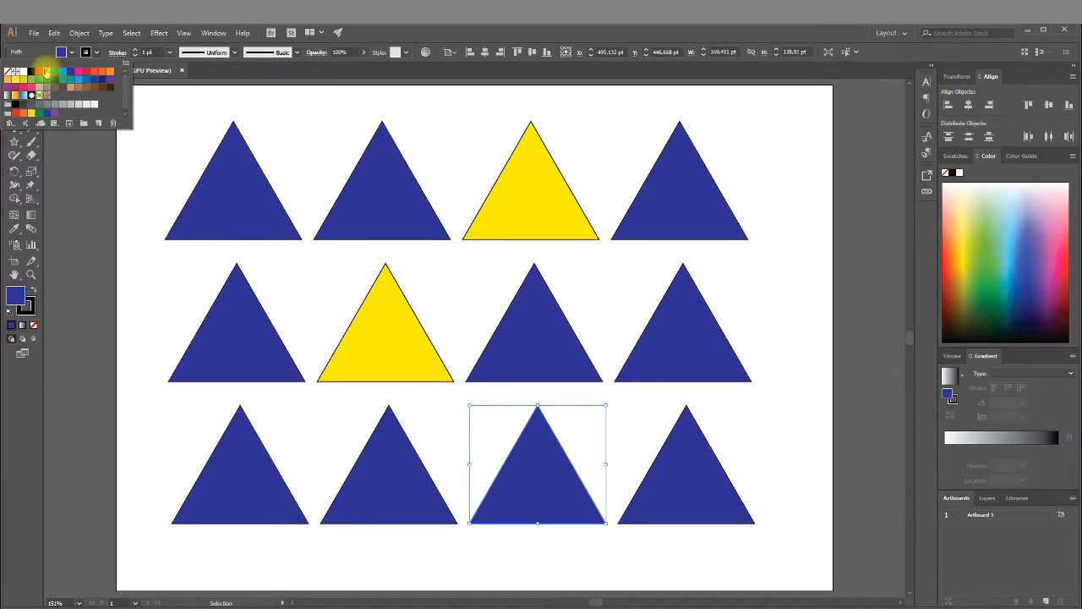
left_click(47, 73)
Fill the fourth triangle of the top row, the third of the middle row and the second of the bottom row with red
left_click(760, 282)
left_click(673, 207)
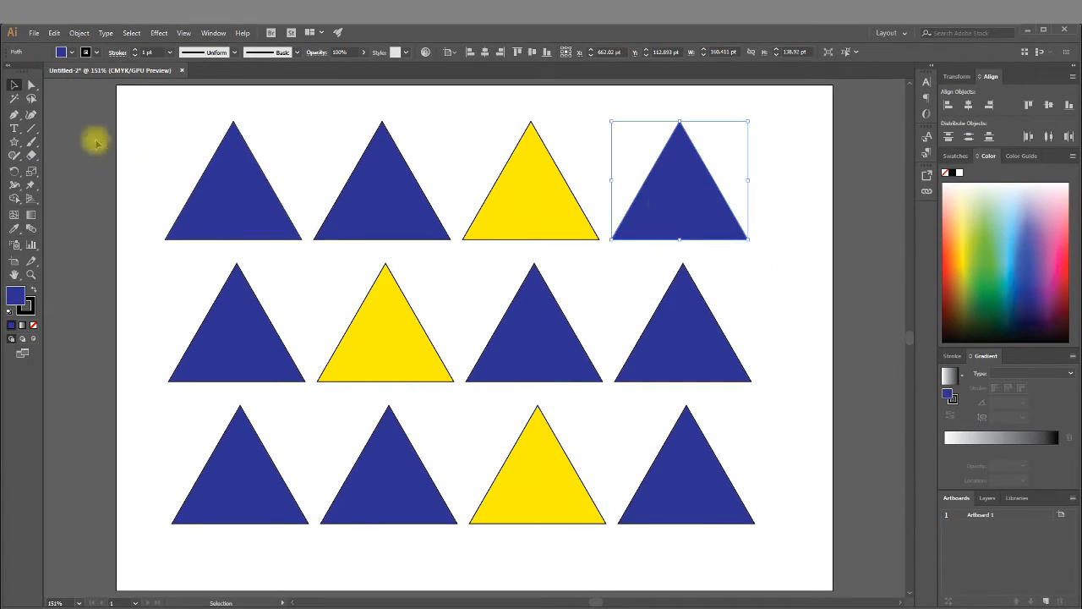
left_click(72, 52)
left_click(39, 76)
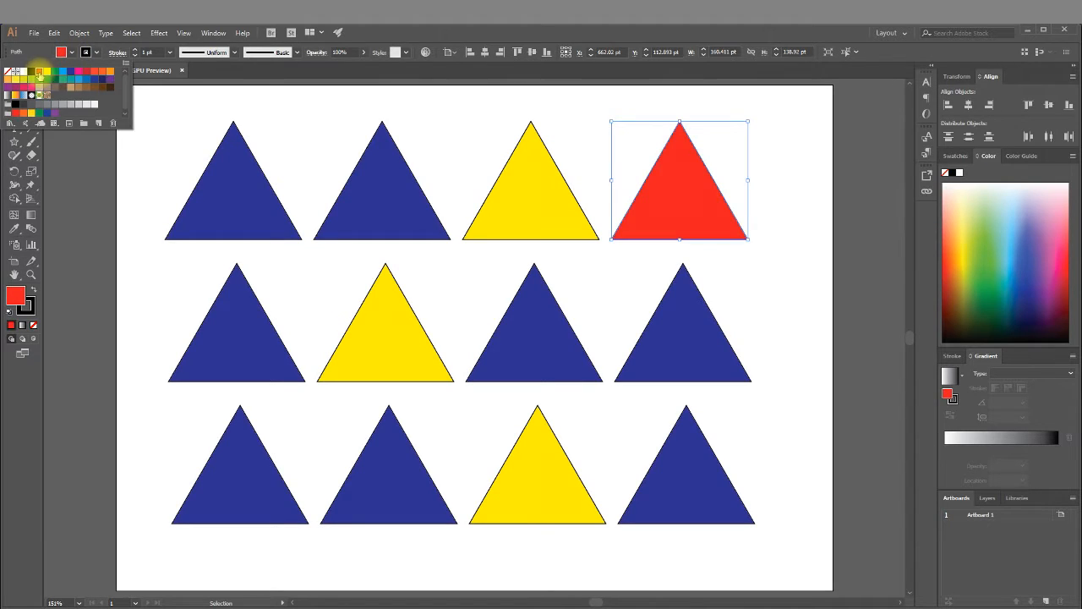
left_click(475, 332)
left_click(552, 350)
left_click(72, 52)
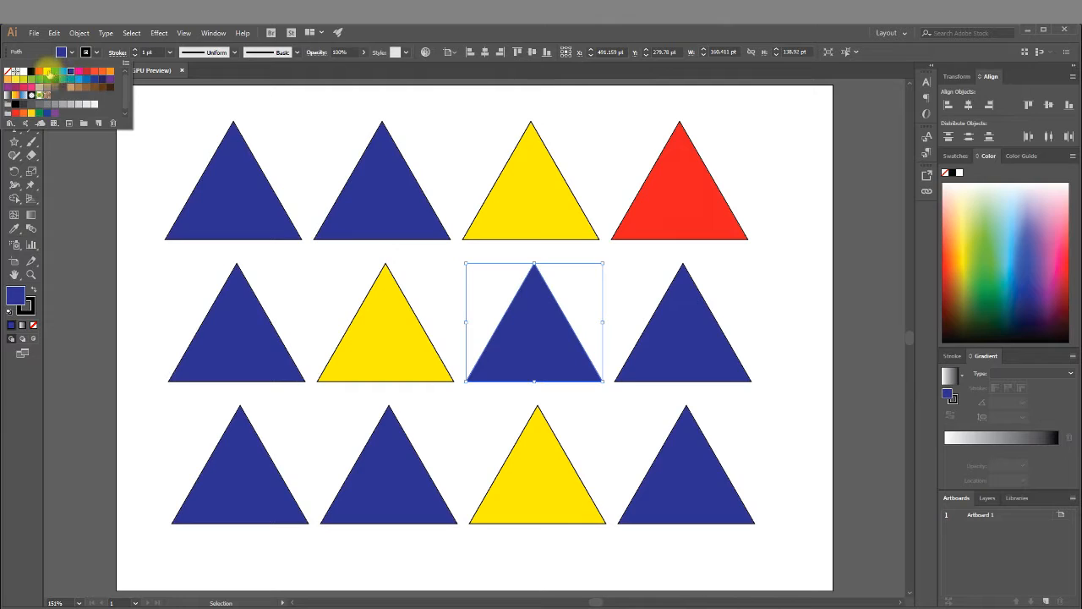
left_click(39, 76)
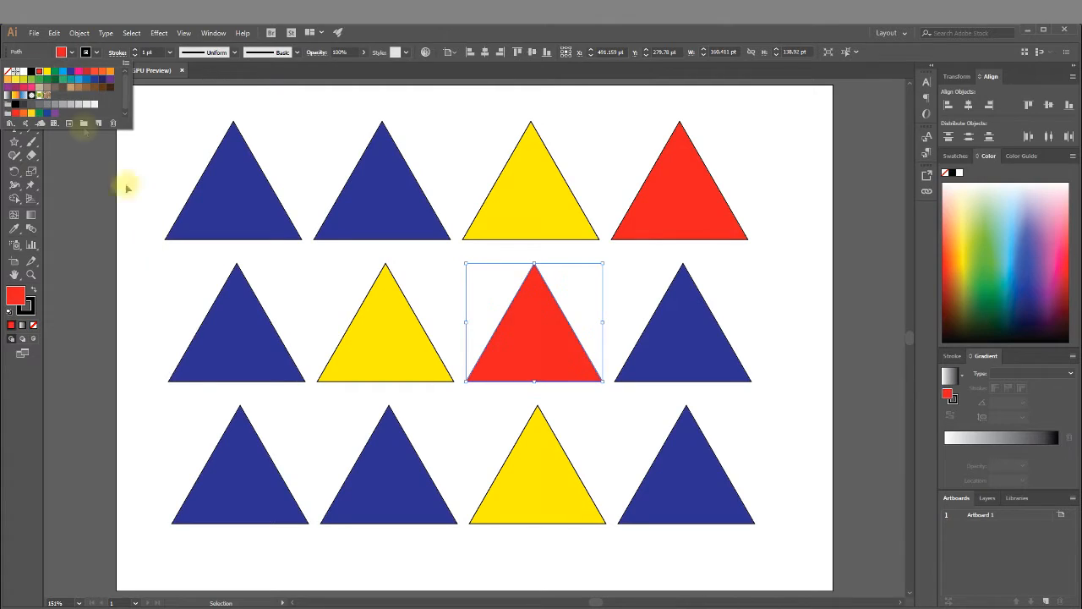
left_click(376, 469)
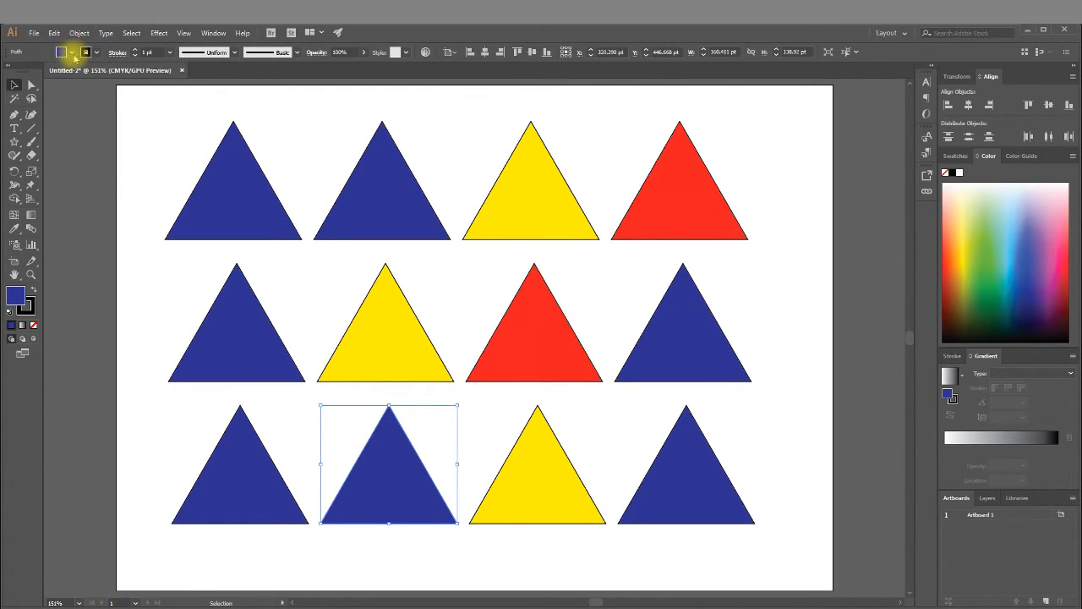
left_click(72, 52)
left_click(38, 76)
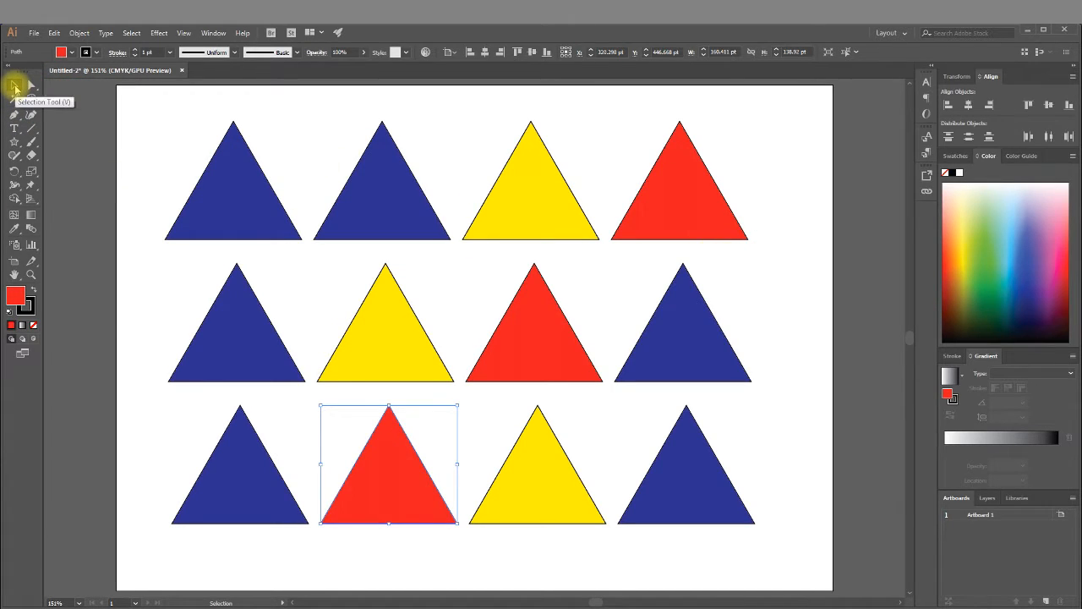
Select single triangles one by one across the top and middle rows with the Selection tool
left_click(237, 224)
left_click(394, 201)
left_click(541, 202)
left_click(666, 202)
left_click(683, 379, "shift")
left_click(524, 355)
left_click(412, 355)
Use the Magic Wand to select all the blue triangles at once, followed by all the yellow ones
left_click(14, 99)
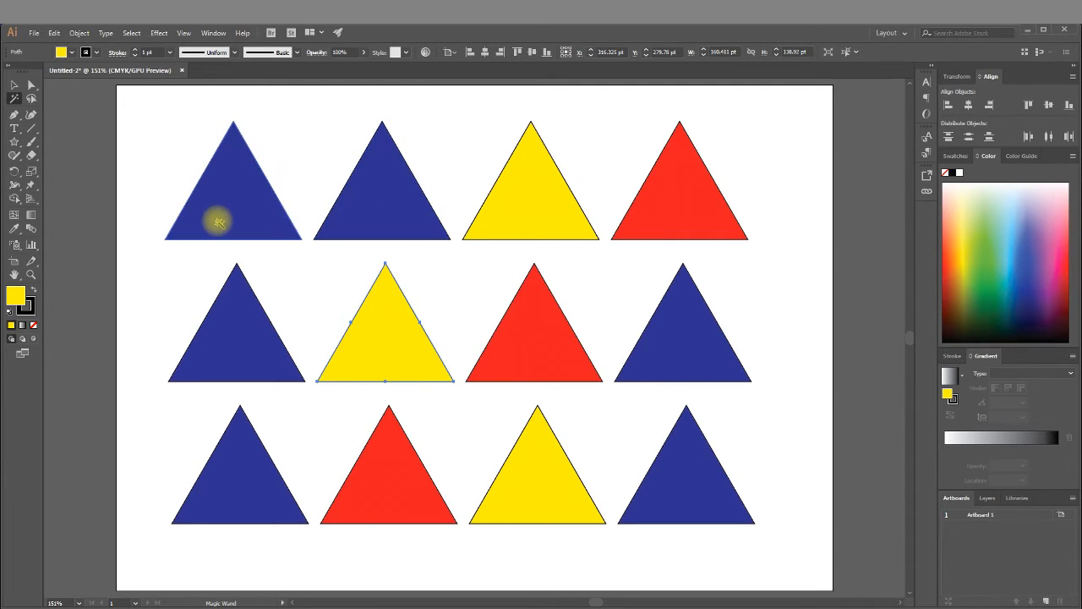
left_click(218, 222)
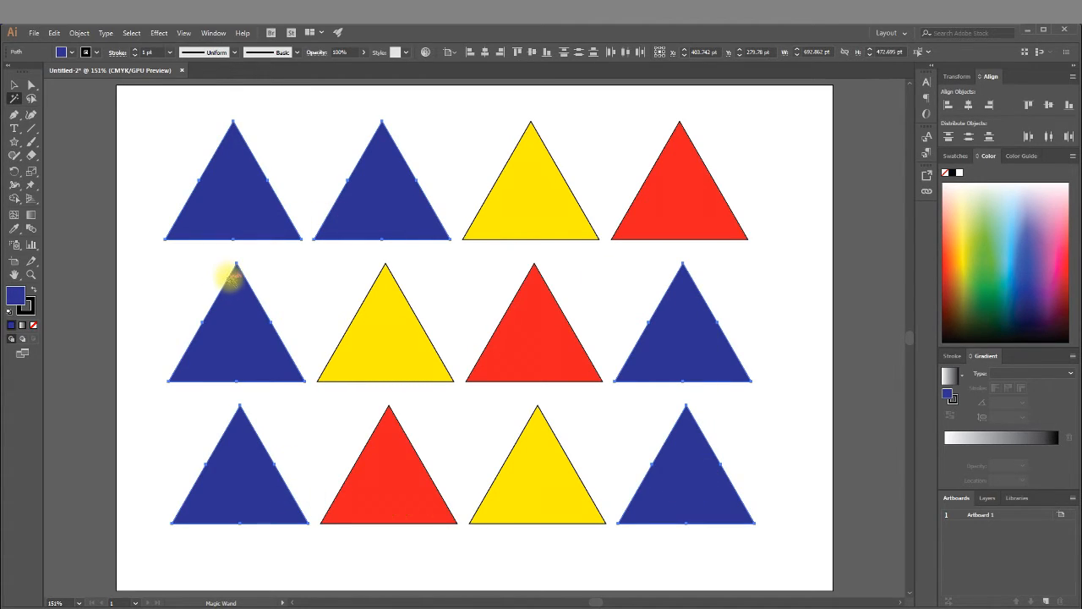
left_click(535, 195)
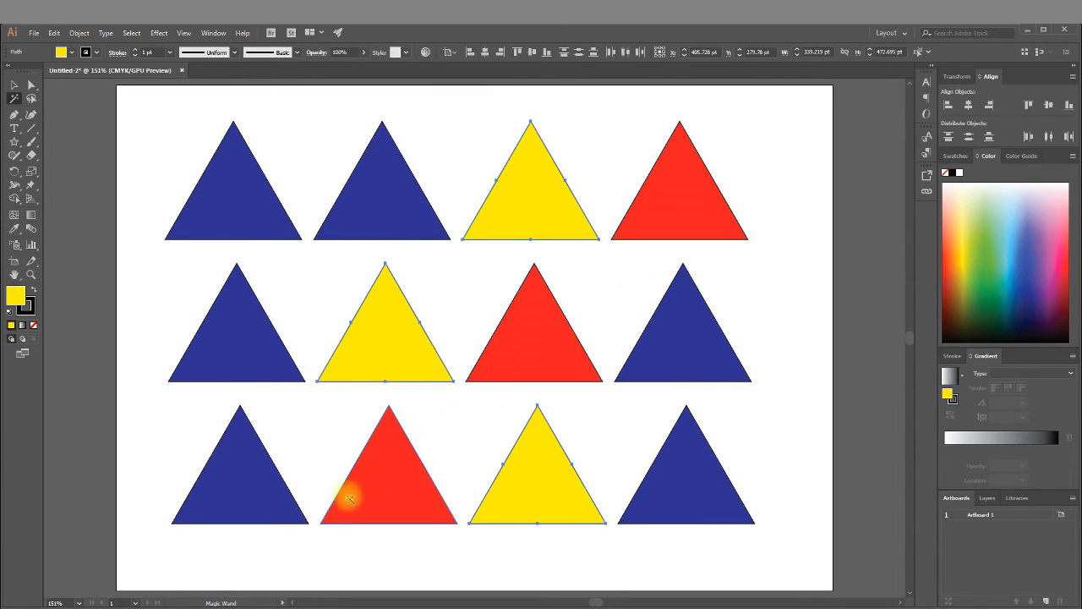
Select all the red triangles with the Magic Wand and change their fill to light orange
left_click(401, 468)
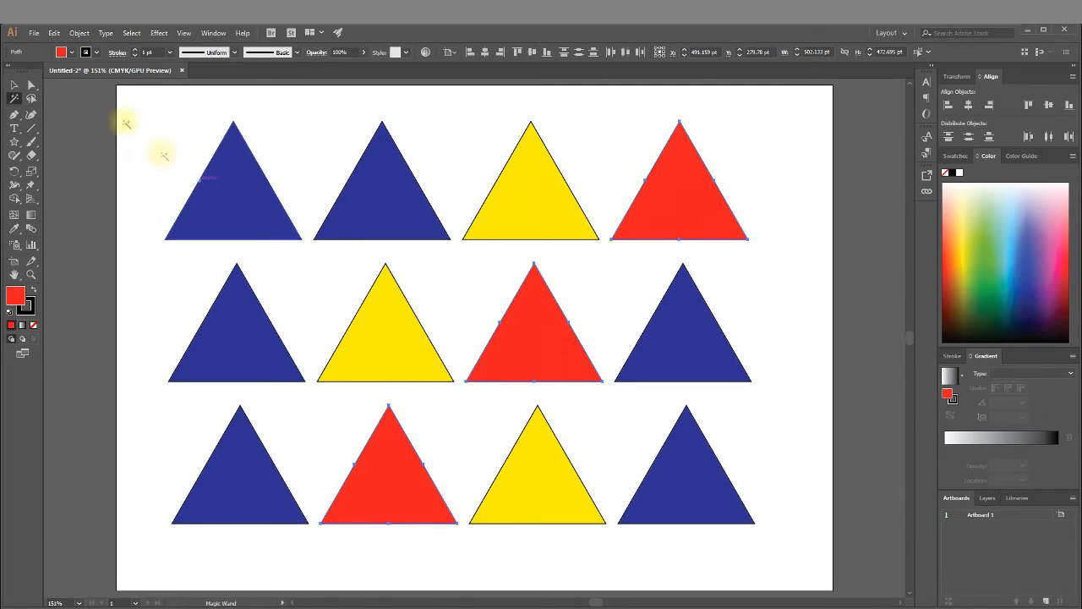
left_click(73, 52)
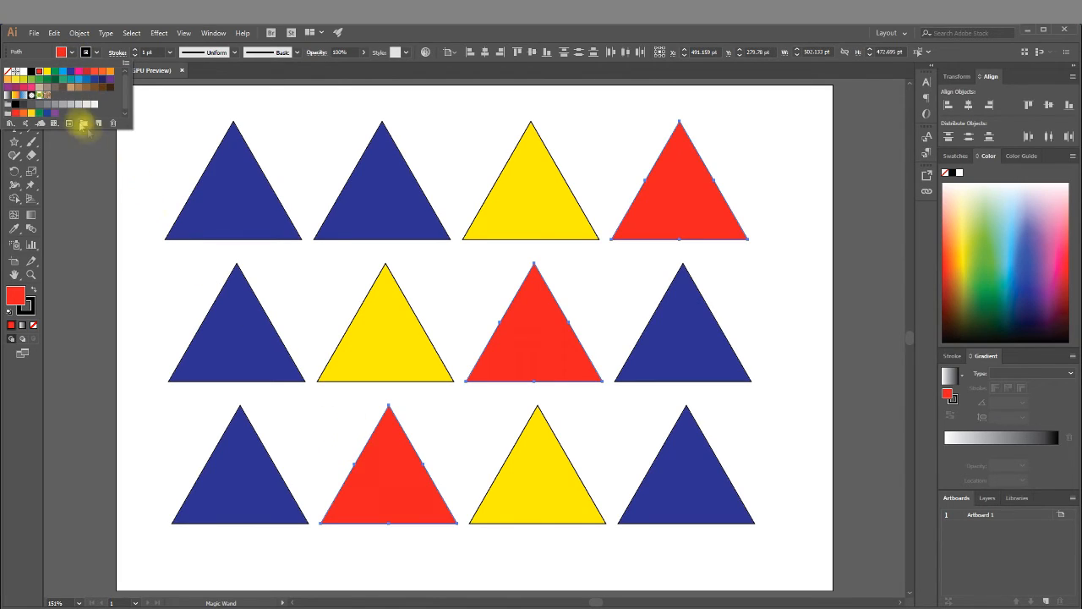
left_click(10, 82)
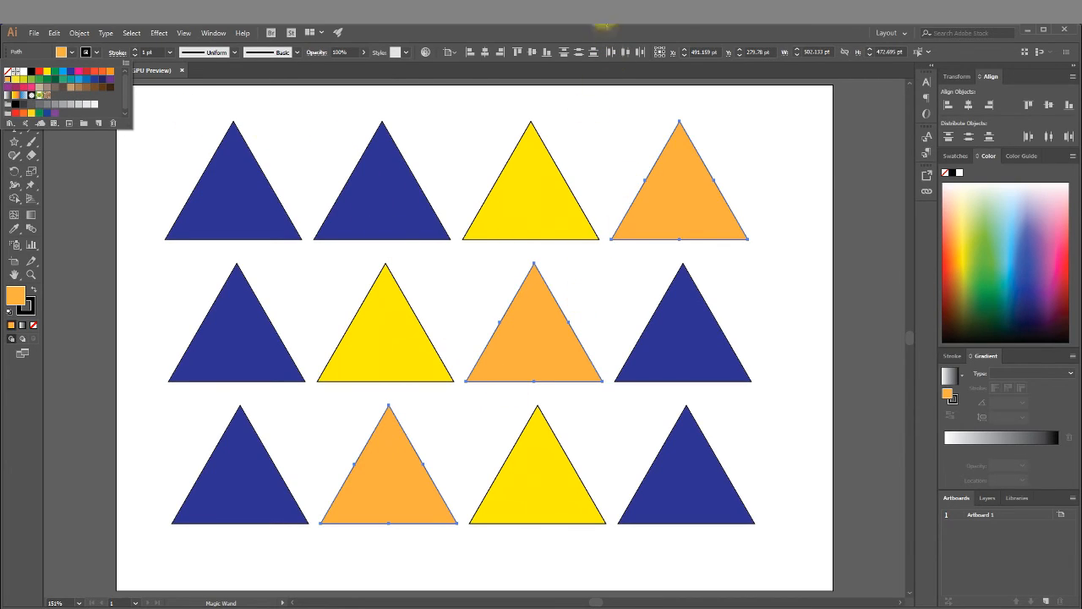
Delete the selected orange triangles, and undo both the deletion and their orange recolouring
left_click(610, 33)
key("Delete")
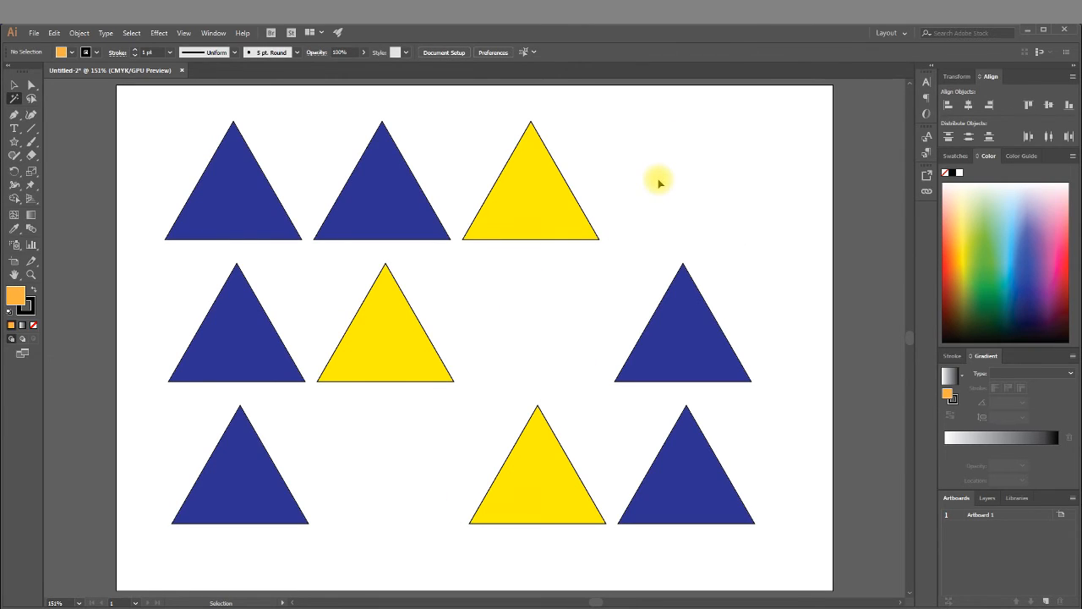
key("ctrl+z")
key("ctrl+z")
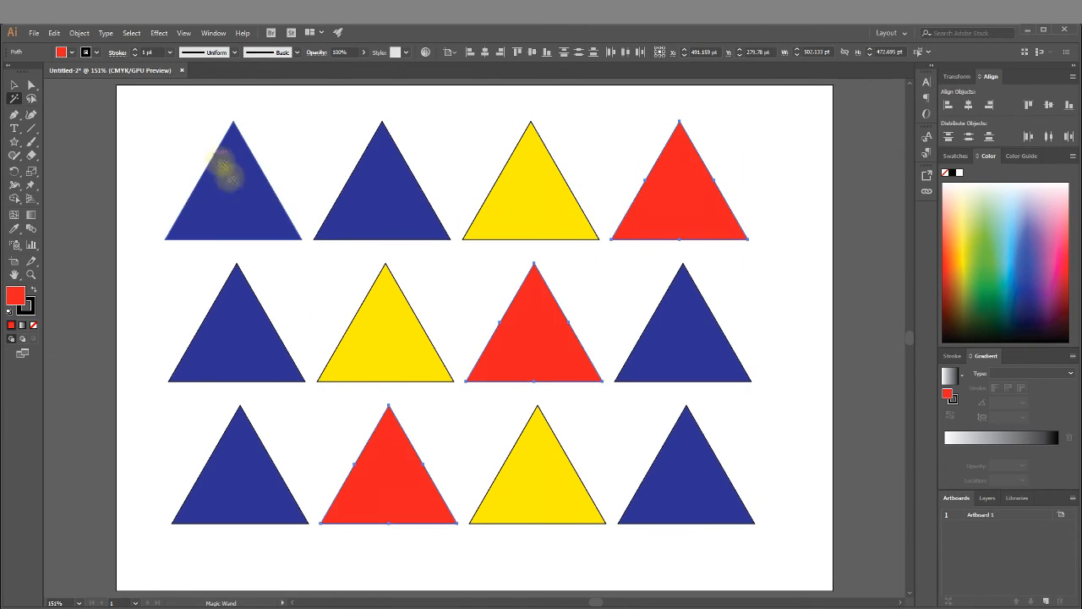
Change the fill of all the blue triangles to brown using a Magic Wand selection, and delete them together
left_click(234, 187)
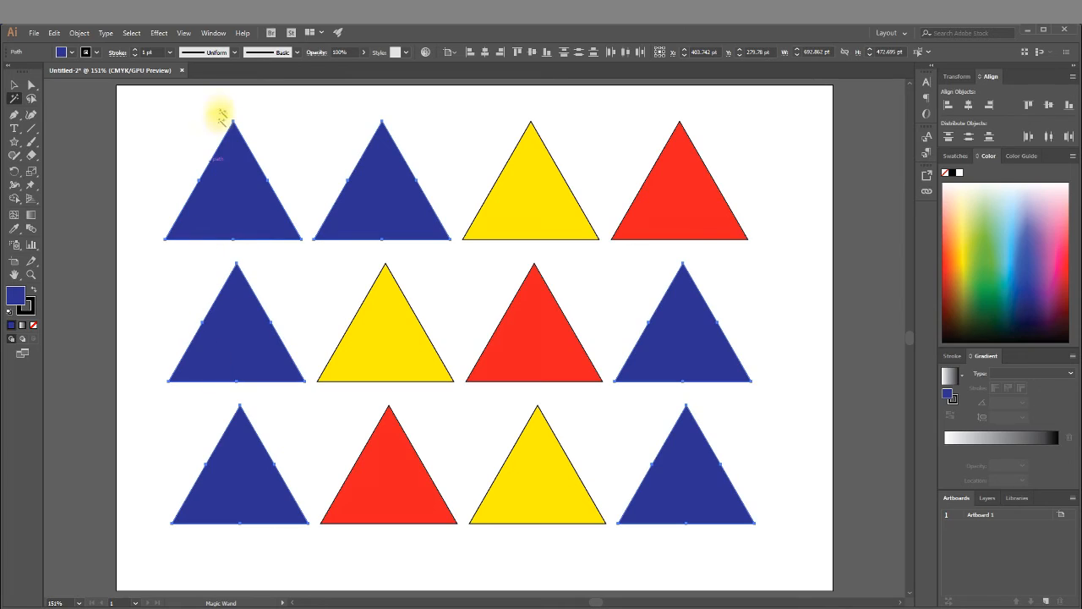
left_click(73, 52)
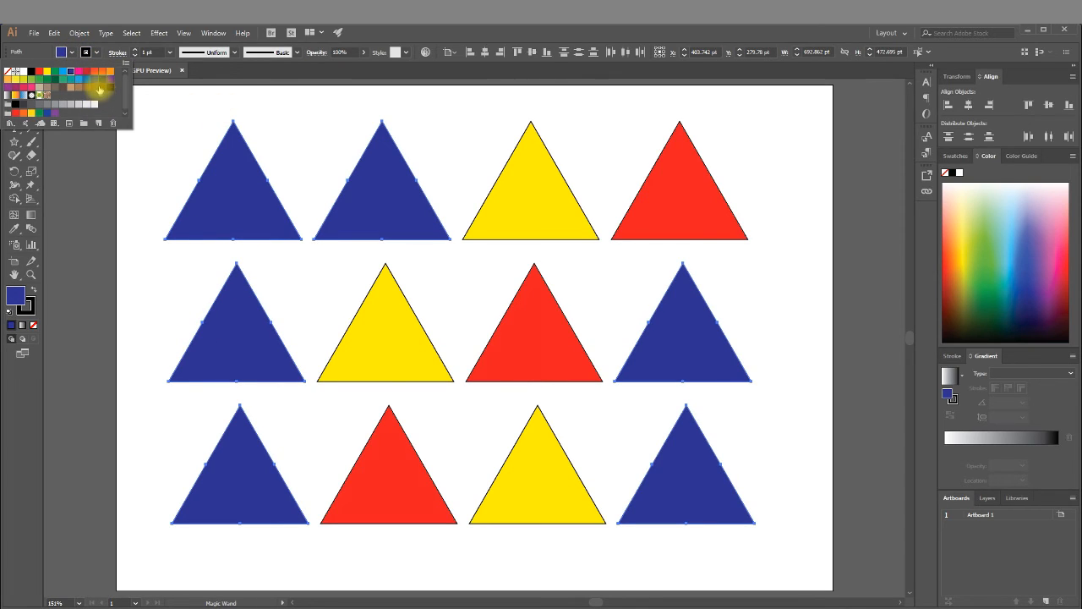
left_click(94, 87)
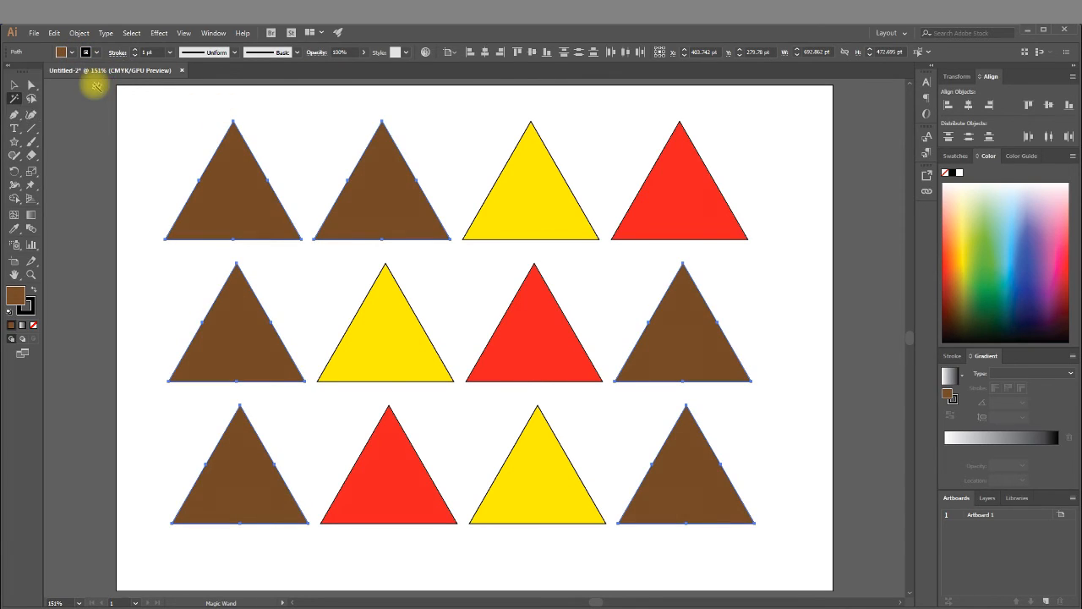
key("Delete")
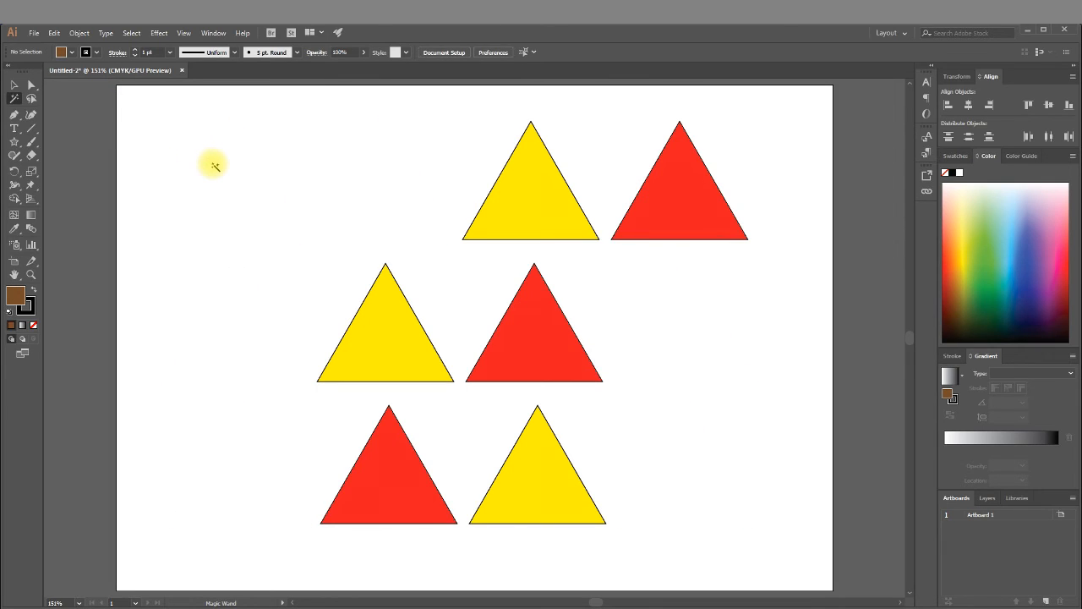